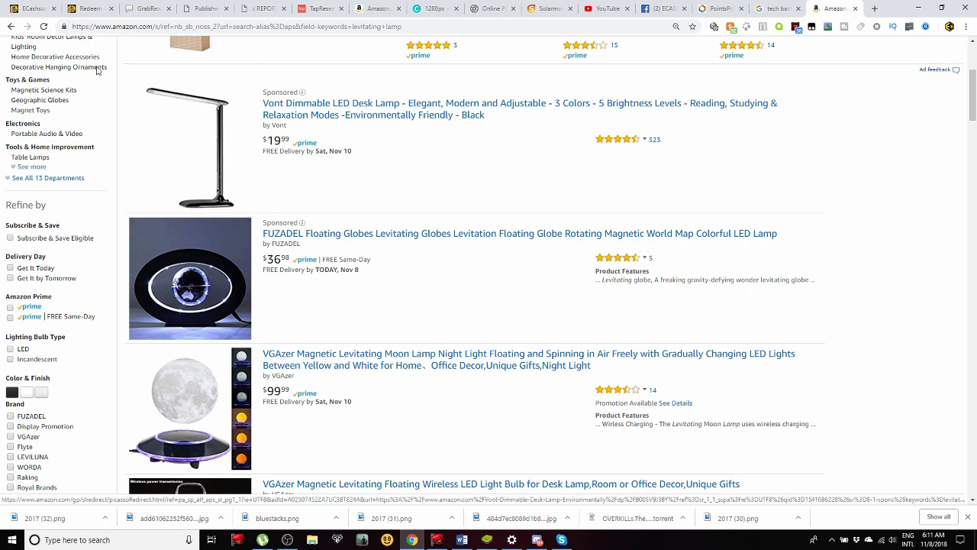
- Return to the Levitating Air Bonsai Pot product page in Amazon
click(12, 27)
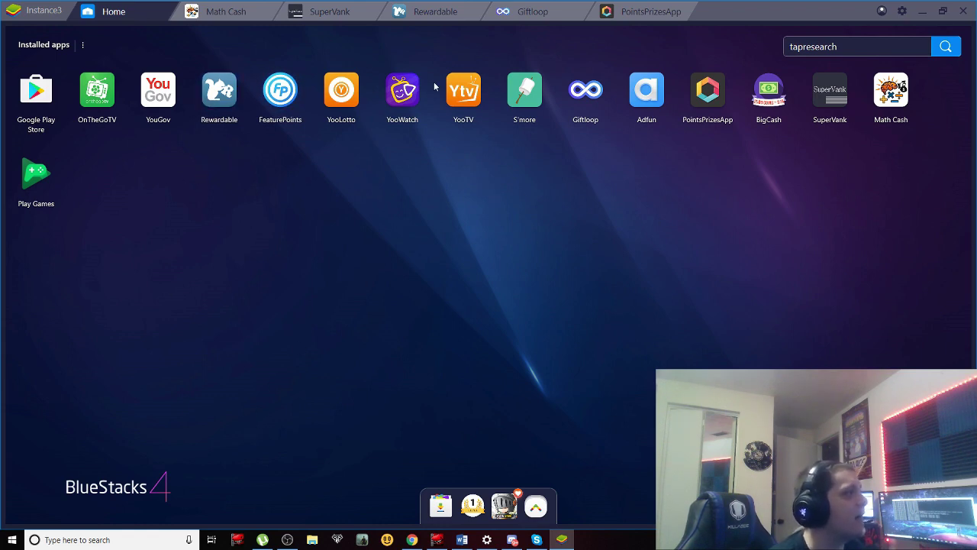
- Launch OnTheGoTV, play the strange-crimes Entertainment video, then switch to PointsPrizesApp
click(95, 90)
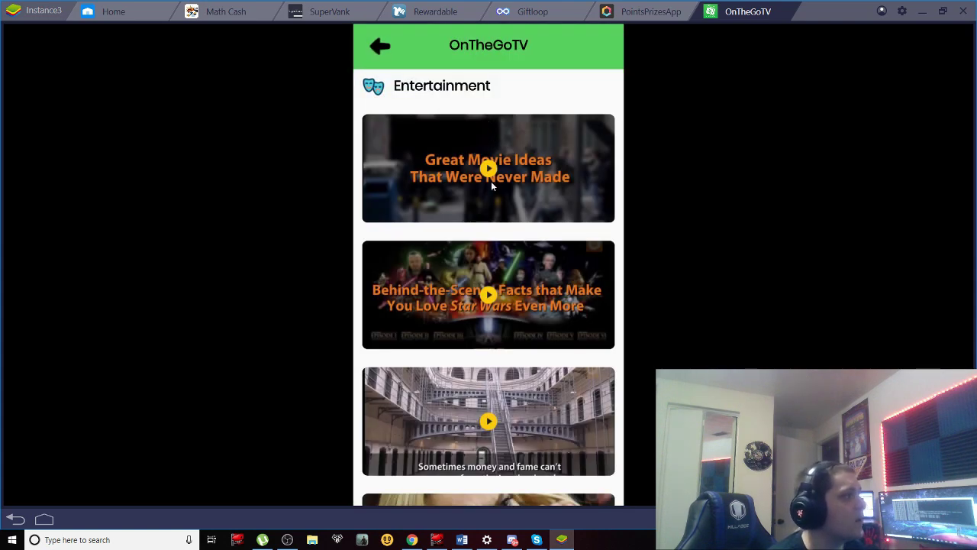
click(491, 181)
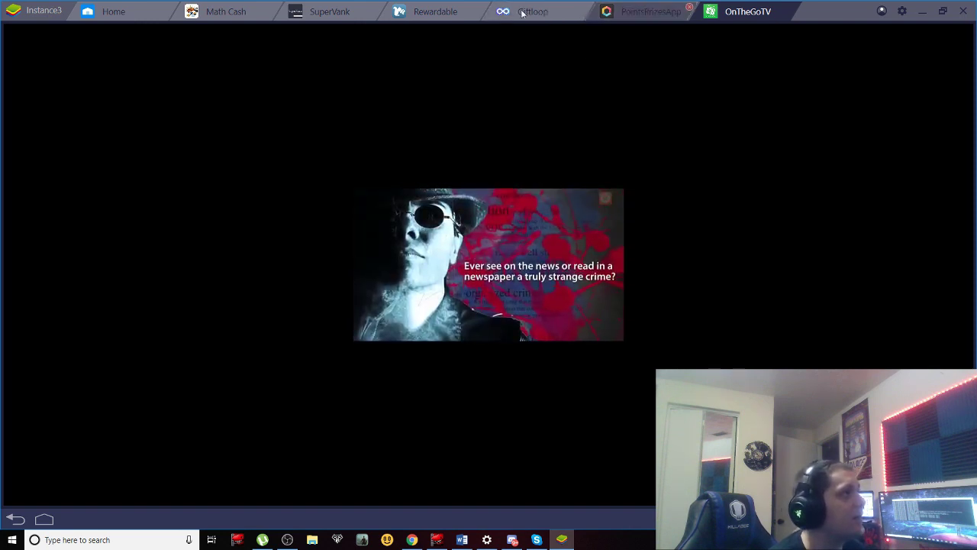
click(625, 14)
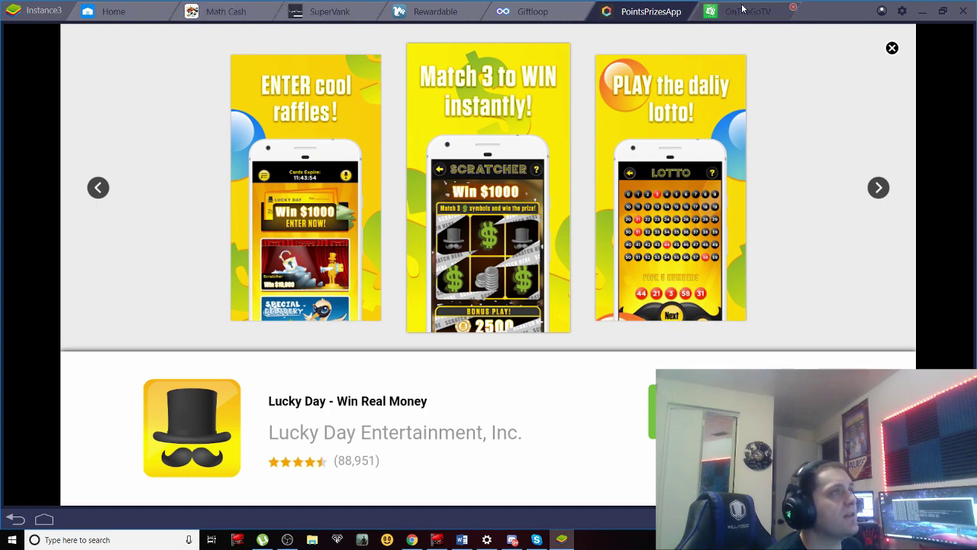
- Dismiss the Lucky Day ad to reveal PointsPrizesApp's watch-ad screen
click(893, 49)
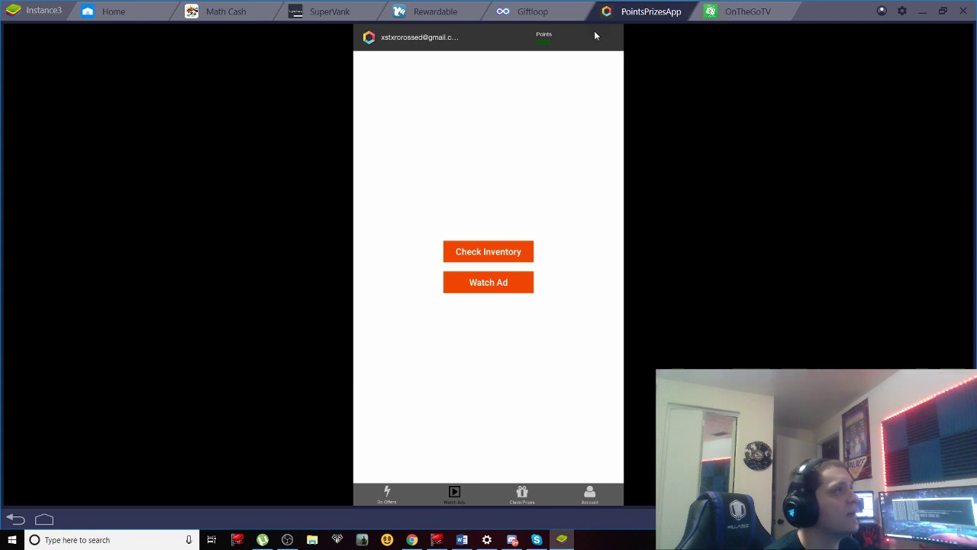
- Close PointsPrizesApp, relaunch it from the home screen, then bring the web browser forward
click(693, 12)
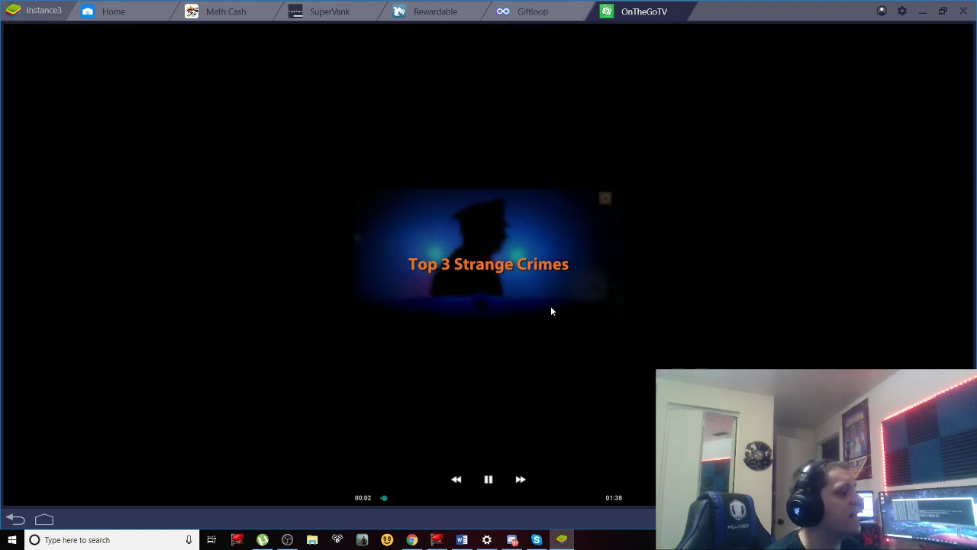
click(112, 12)
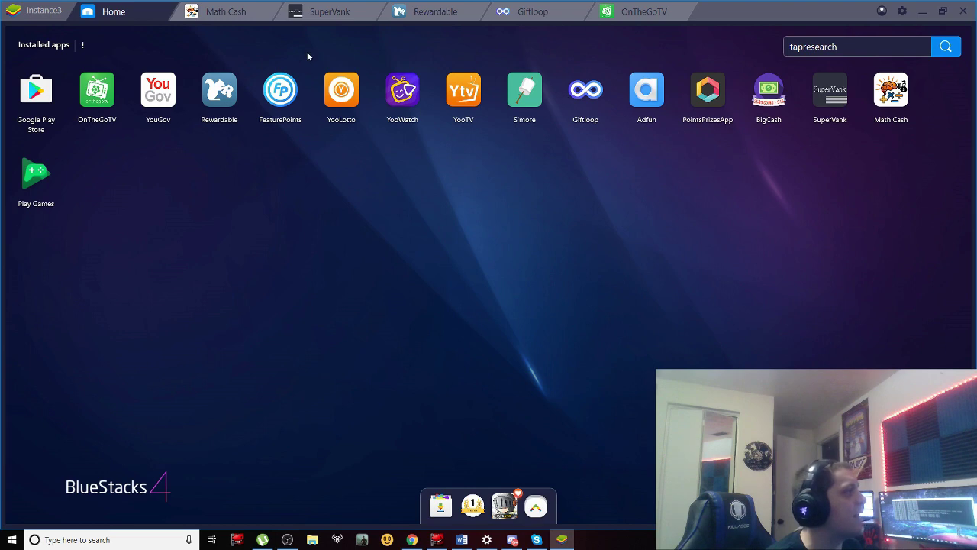
click(709, 90)
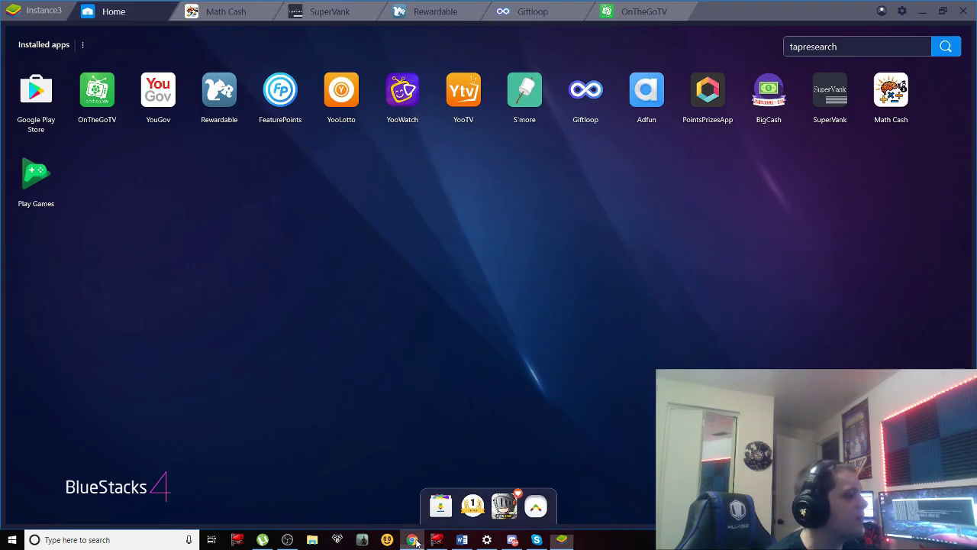
click(412, 539)
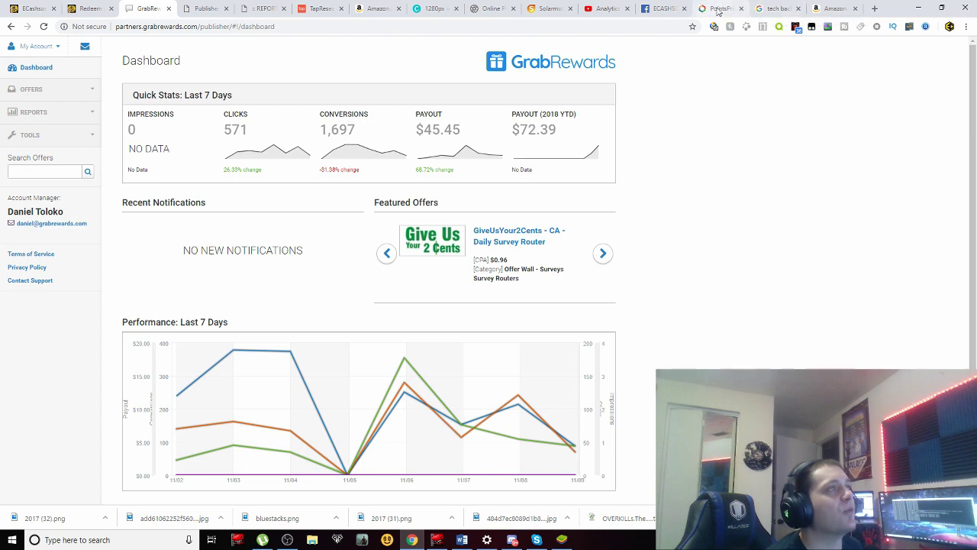
- Reload the PointsPrizes account page, resubmit the saved password for Top Offers, then return to BlueStacks
click(715, 9)
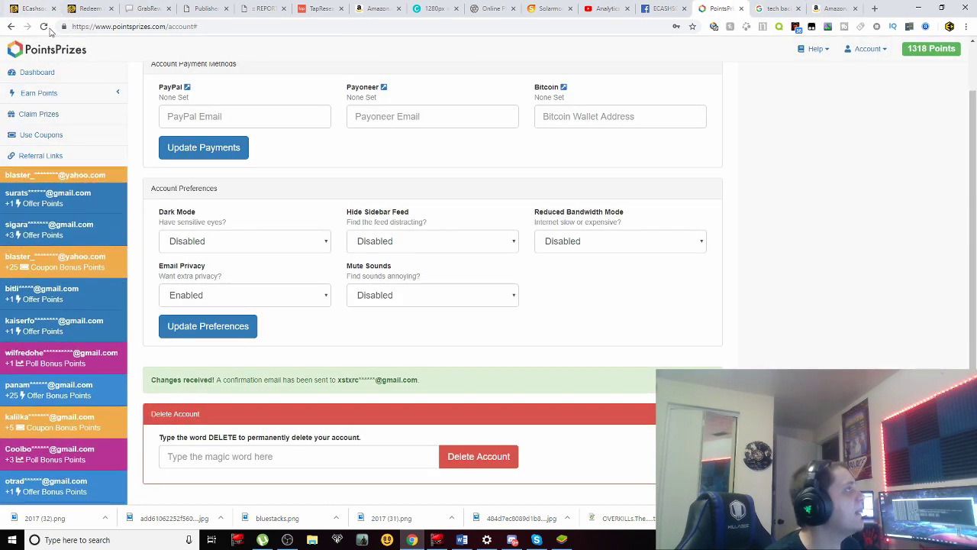
key(F5)
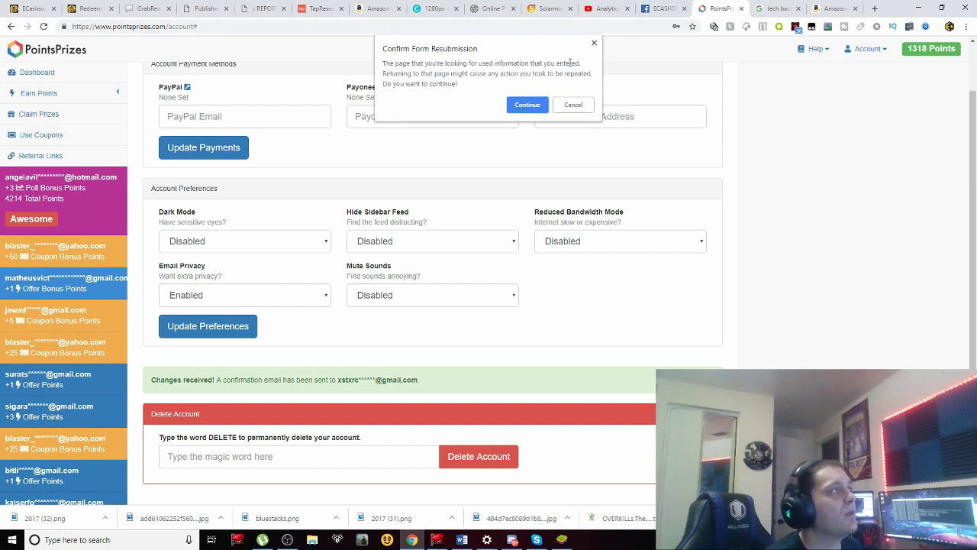
click(529, 104)
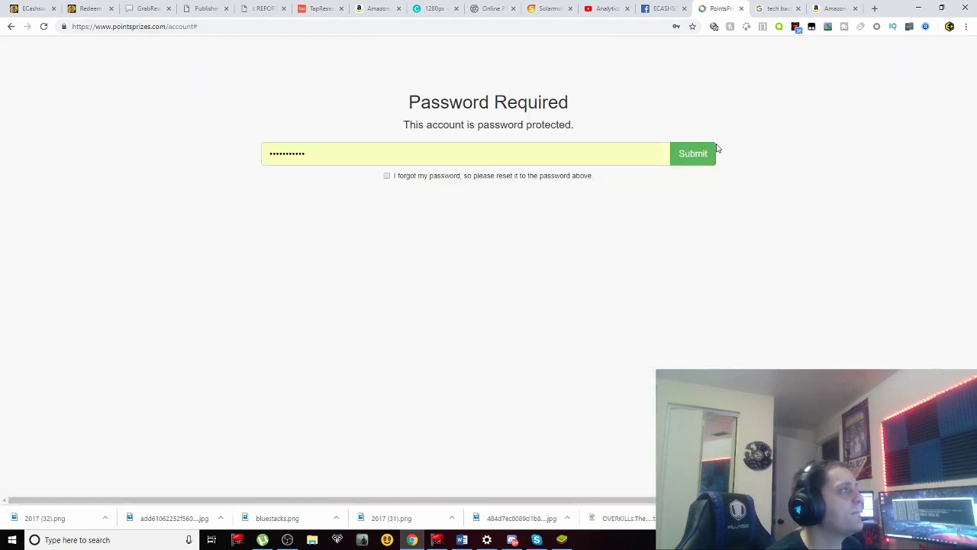
click(696, 156)
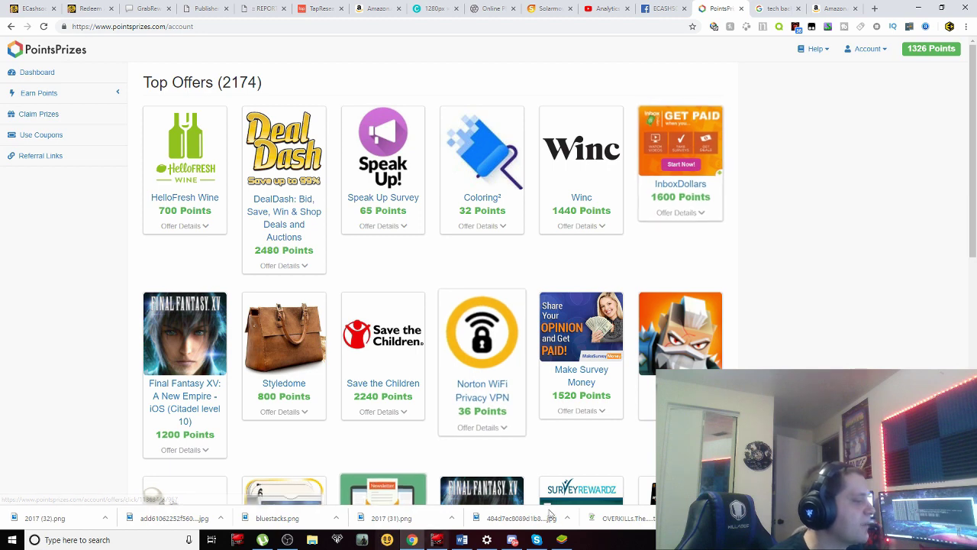
click(562, 540)
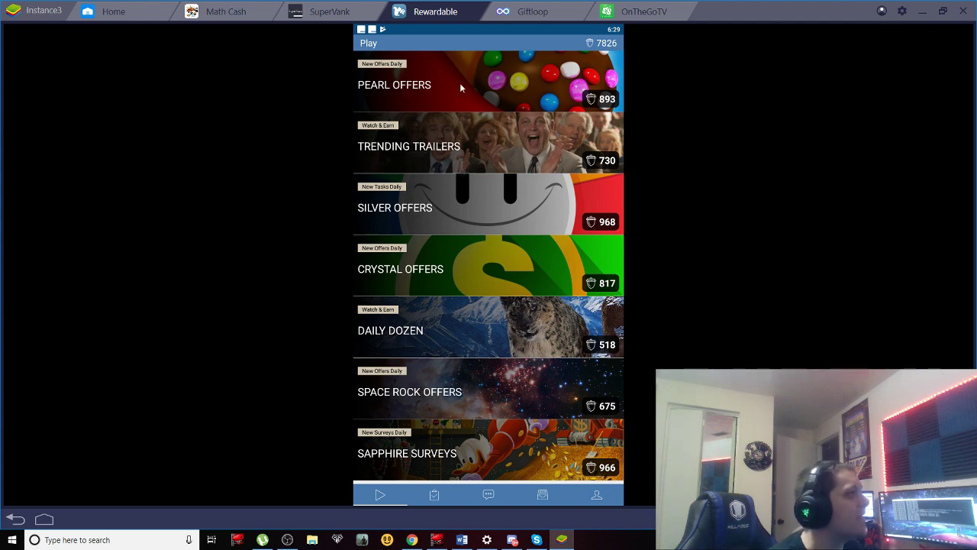
- Switch to SuperVank, showing its 141,623 EC balance, and open Media Profit
click(317, 12)
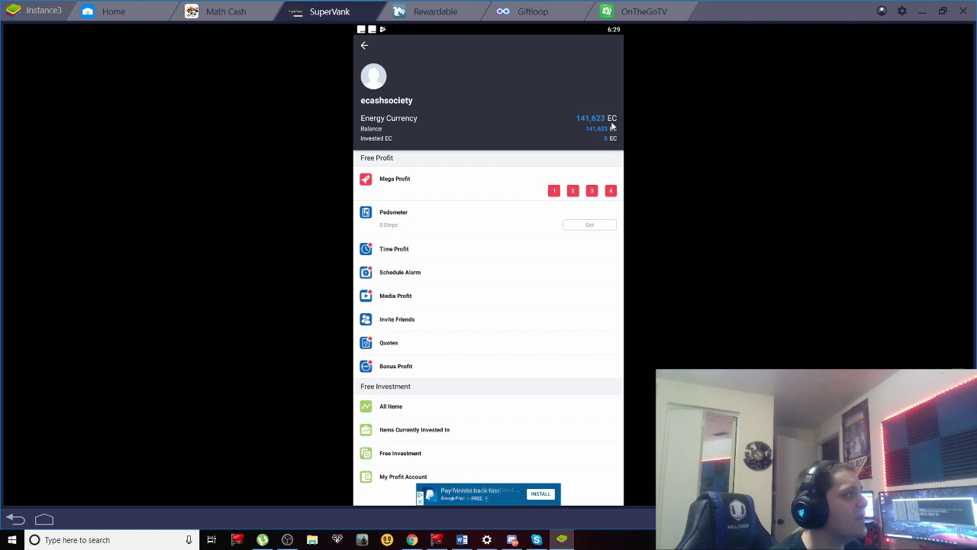
click(396, 297)
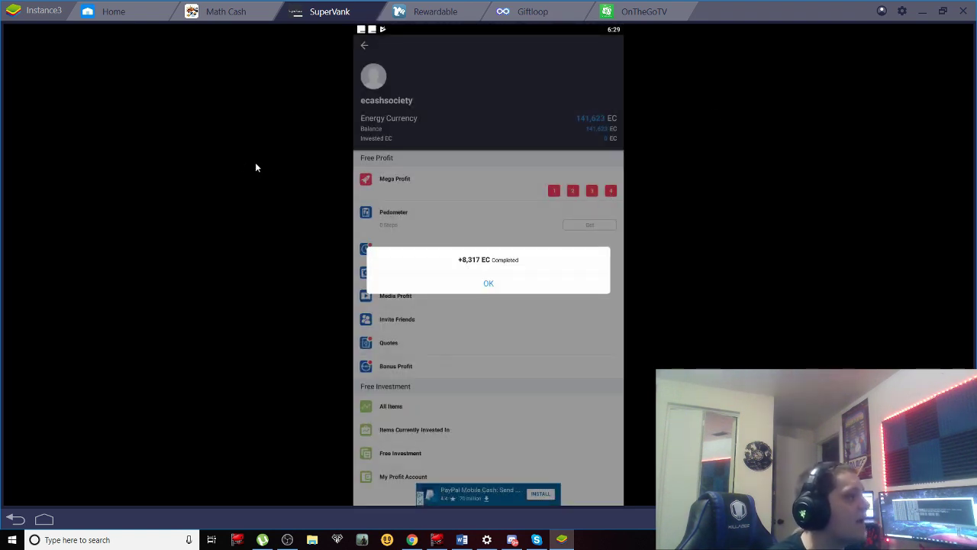
- Acknowledge the +8,317 EC reward, go Home, and open Giftloop at 149,940 EC
click(489, 286)
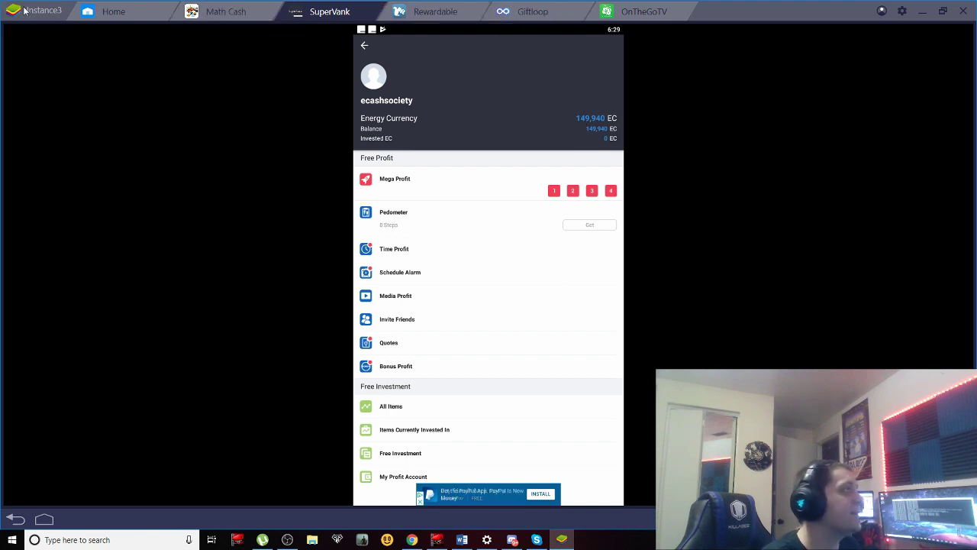
click(122, 14)
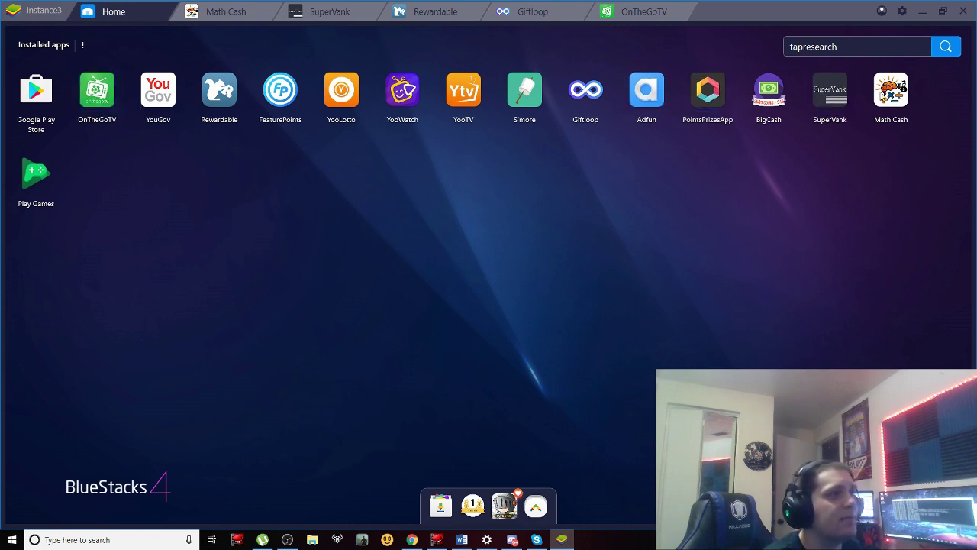
click(589, 90)
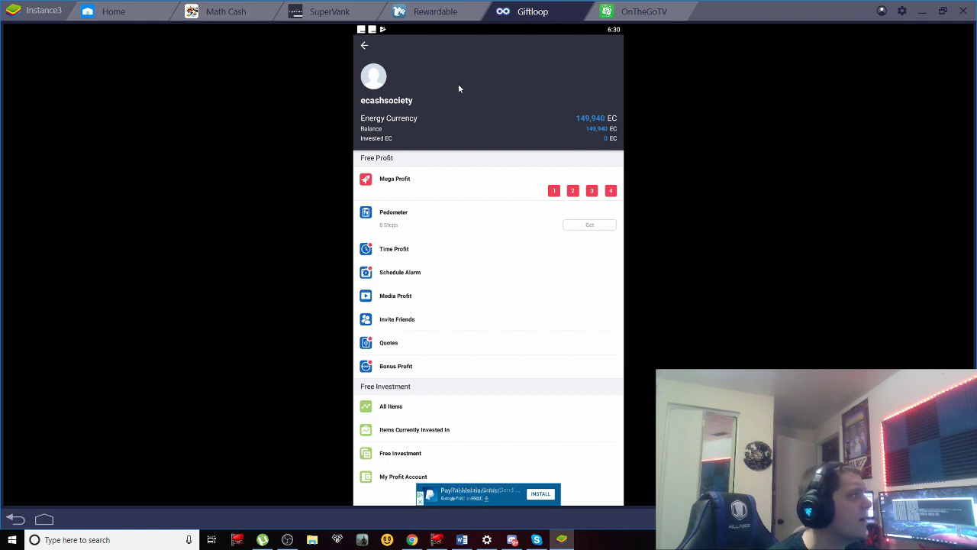
click(531, 13)
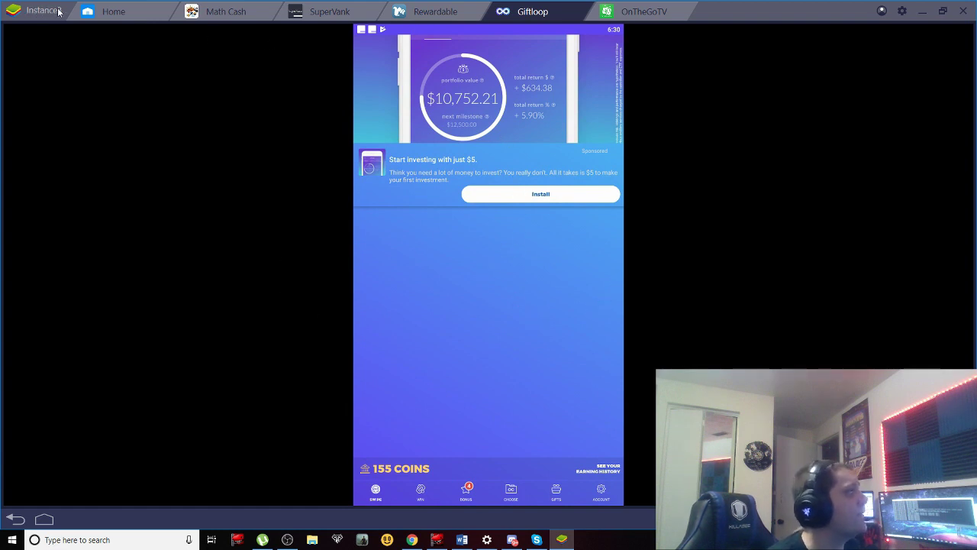
click(143, 12)
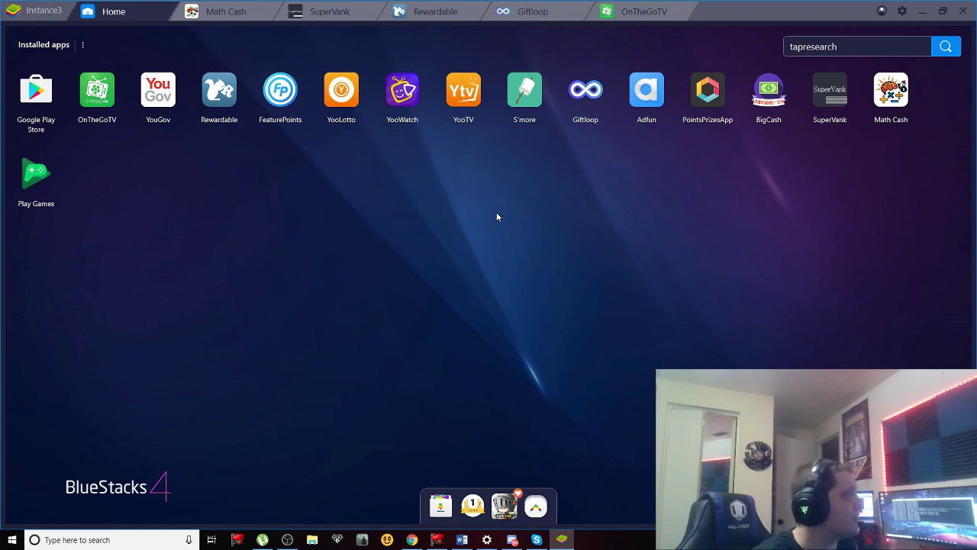
- Open the Instance Manager from More apps, scroll its list with Instance3 running, then close it
click(536, 510)
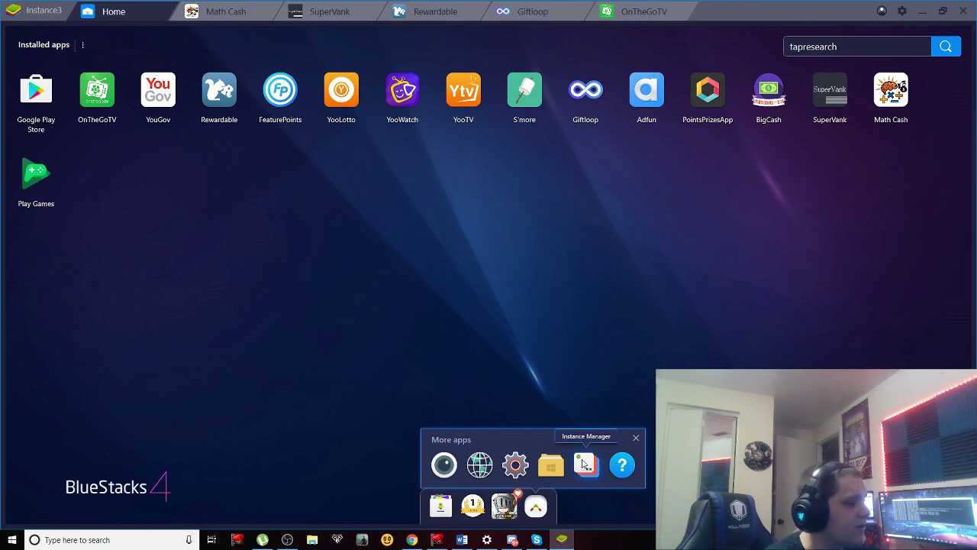
click(584, 464)
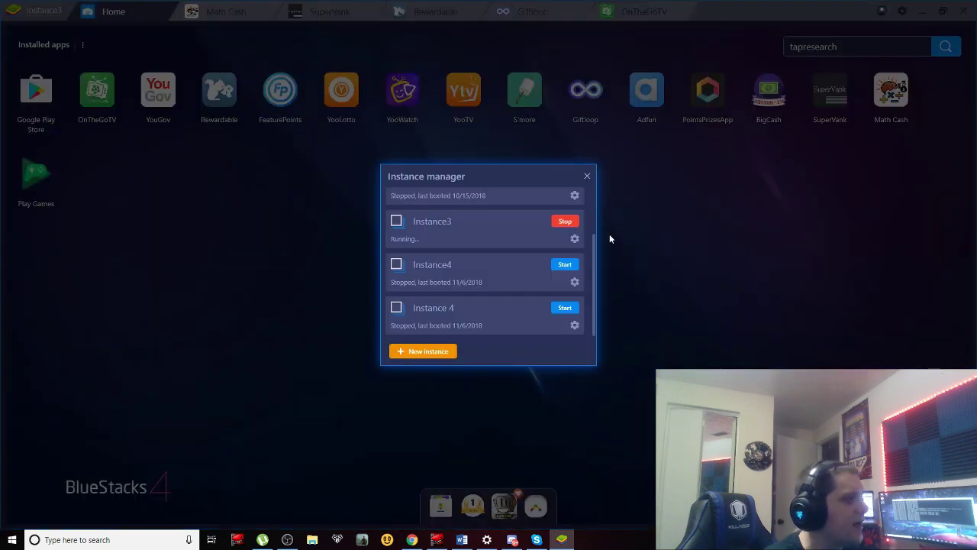
drag(595, 253, 602, 200)
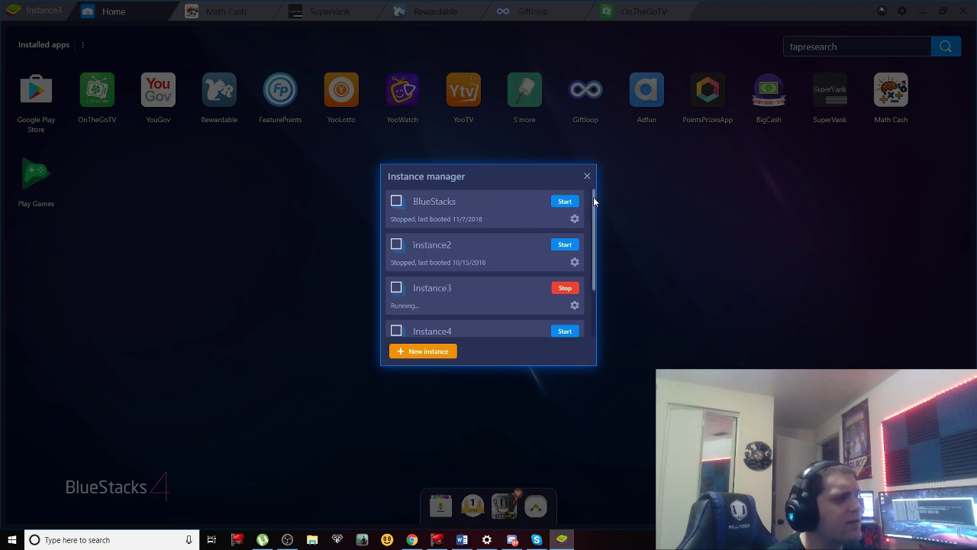
mouse_move(594, 200)
mouse_down()
mouse_move(585, 244)
mouse_move(569, 257)
mouse_up()
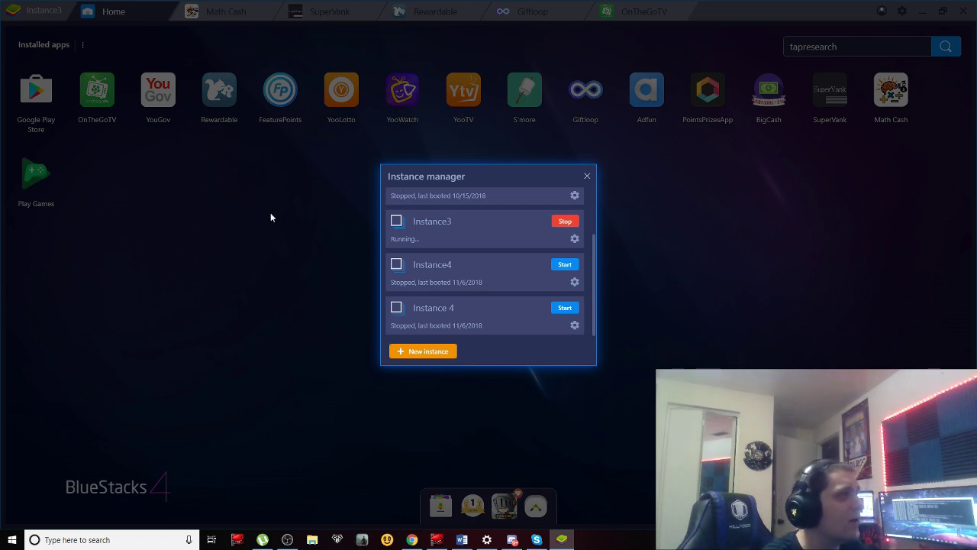
click(587, 176)
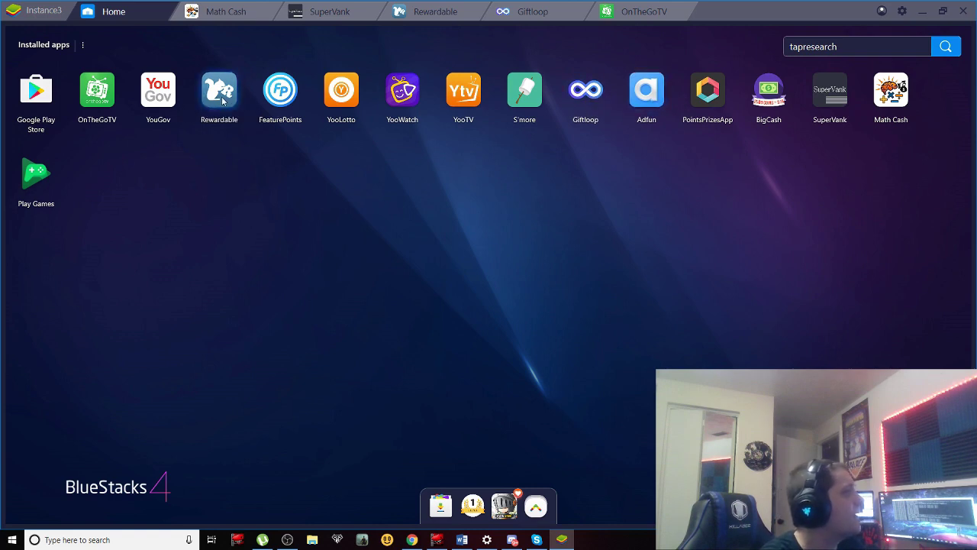
- Launch YouGov, confirm United States, sign in by e-mail, view the 11,000-point balance, then return Home
click(167, 100)
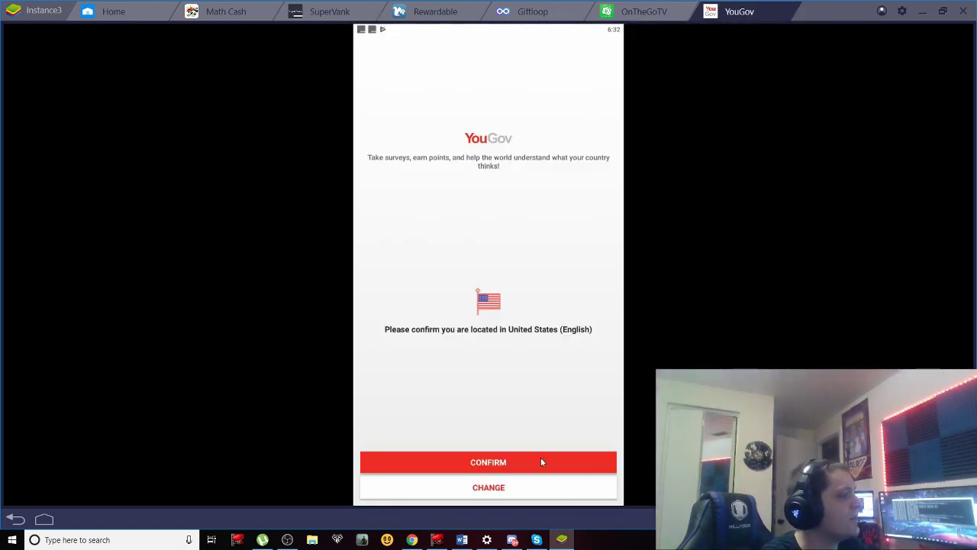
click(482, 464)
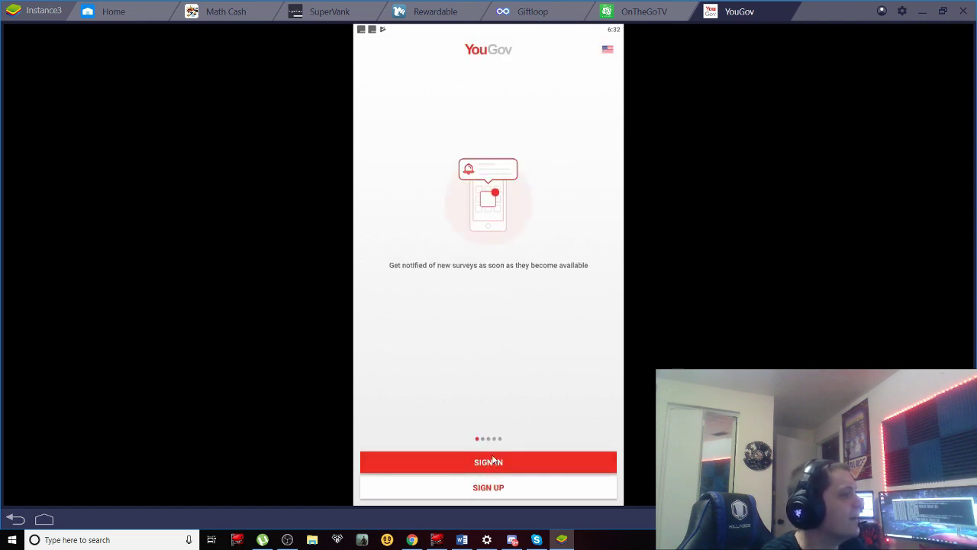
click(497, 462)
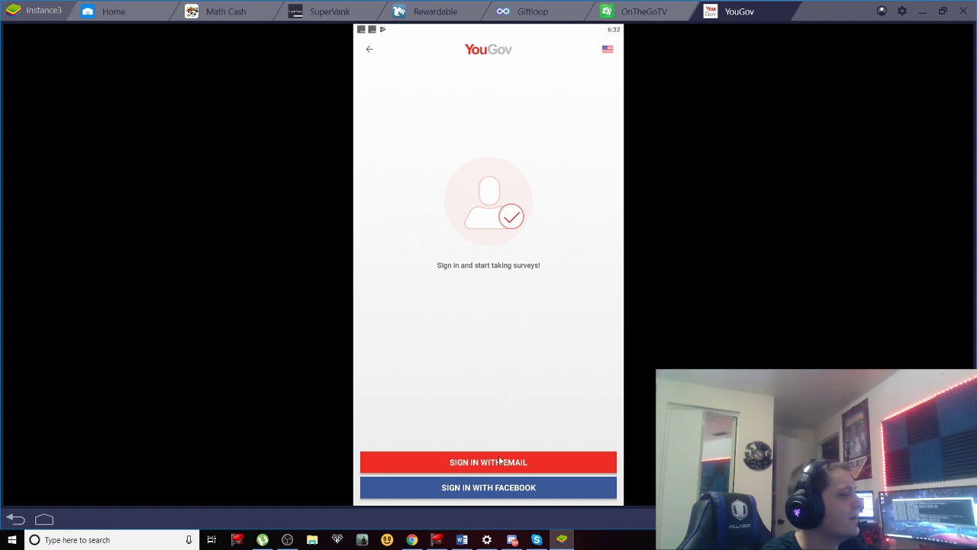
click(500, 461)
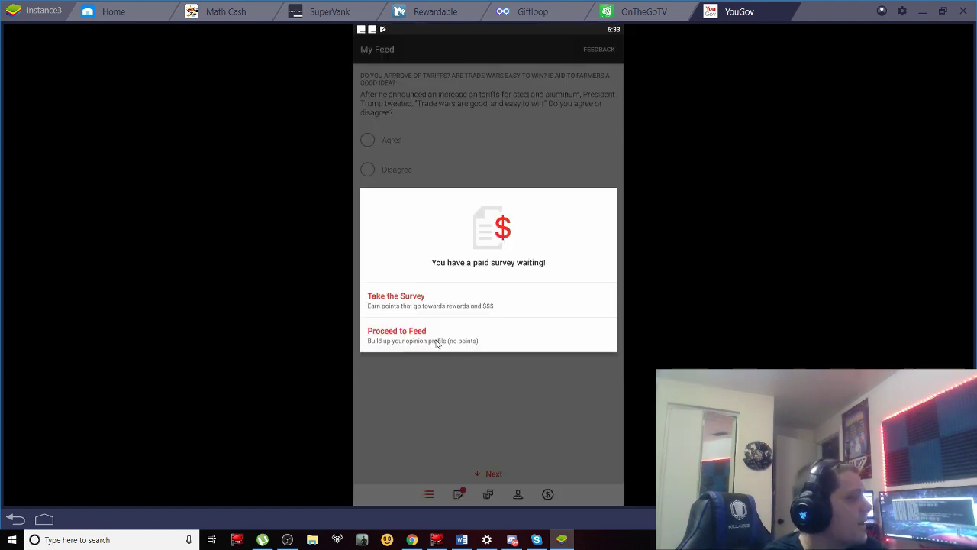
click(434, 341)
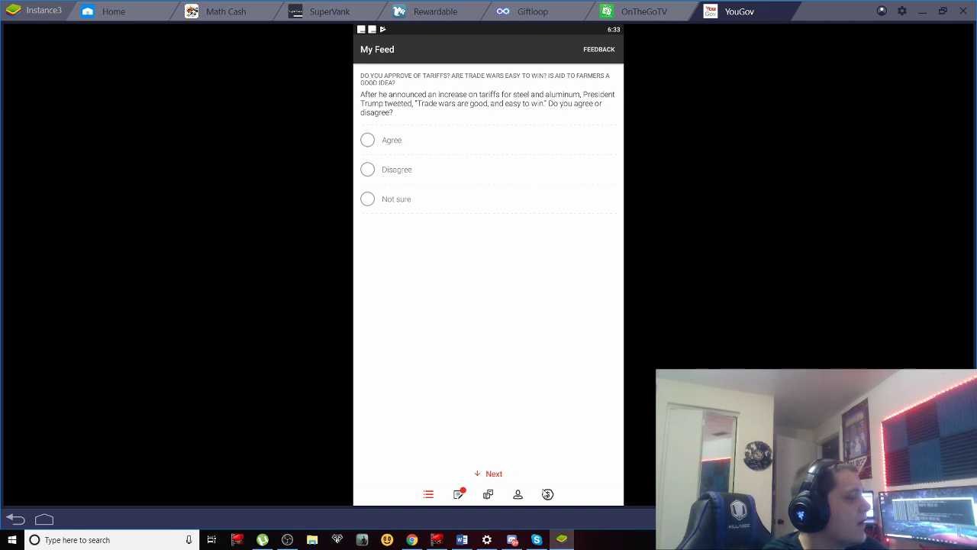
click(547, 494)
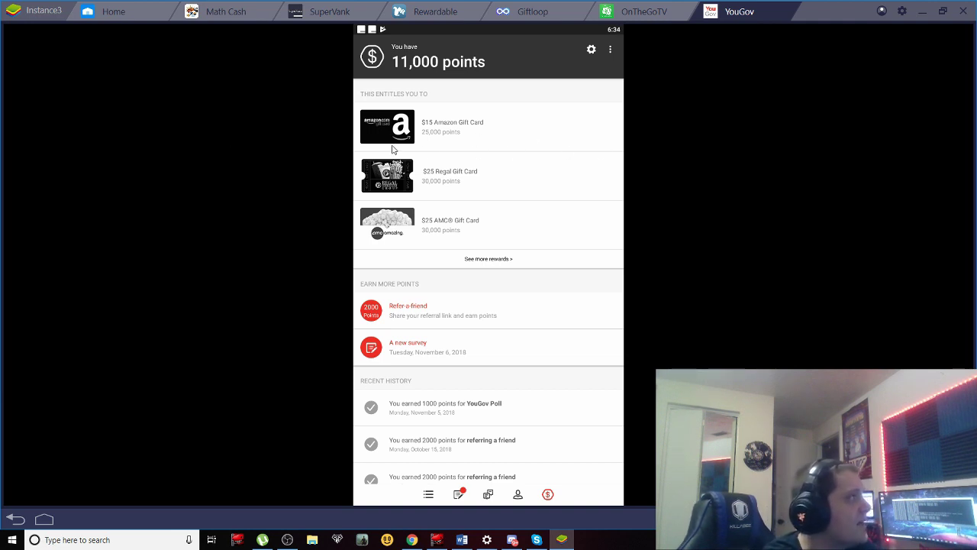
click(128, 12)
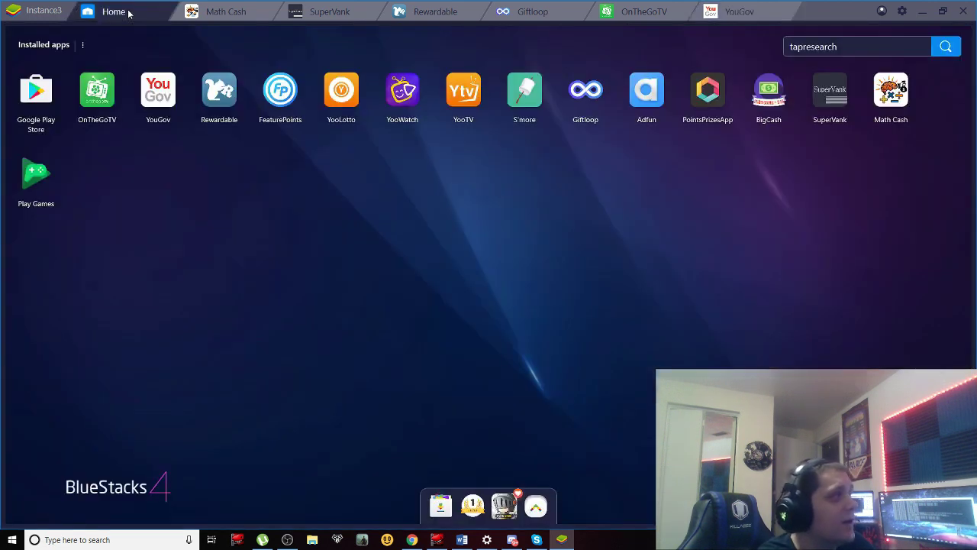